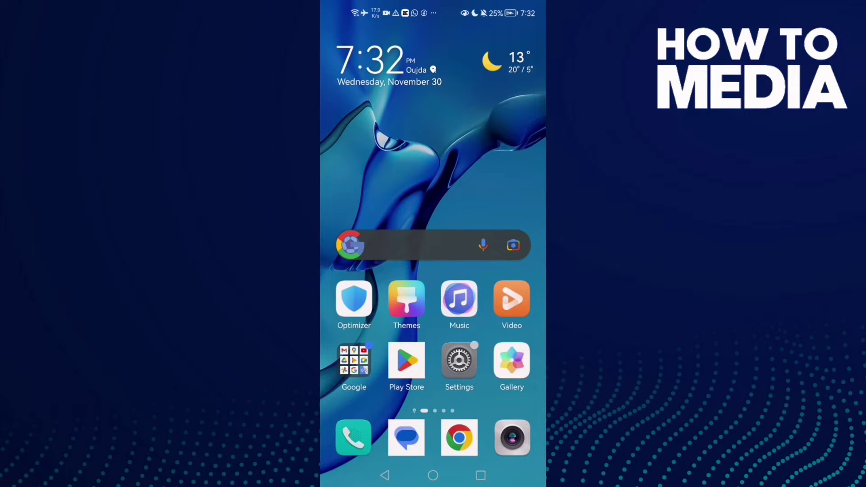
Step: Look over Instagram's Play Store page, then leave the store for the home screen
{"action": "left_click", "coordinate": [406, 362]}
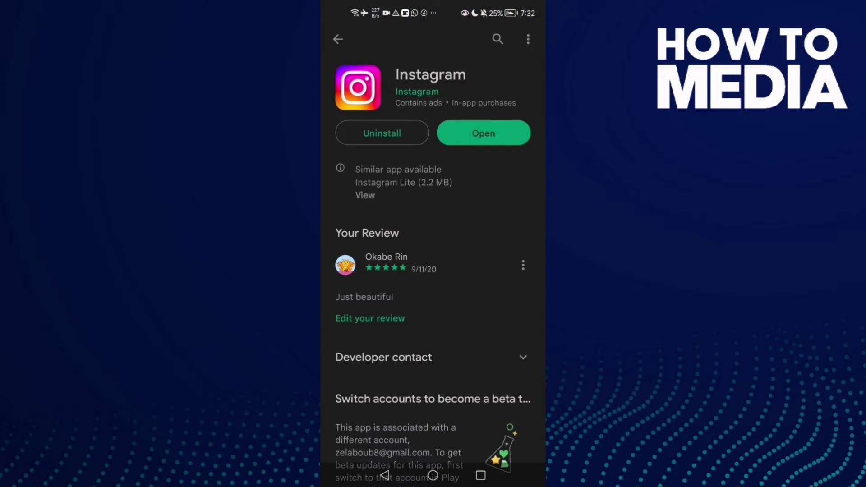
{"action": "left_click_drag", "start_coordinate": [470, 90], "coordinate": [459, 152]}
{"action": "left_click", "coordinate": [432, 476]}
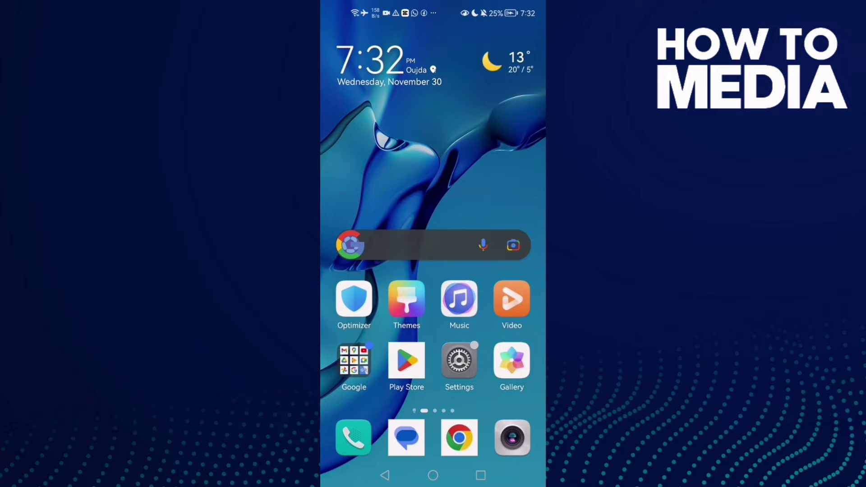
Step: Confirm Performance and Power Saving modes are off on the Battery page, then go back to Settings
{"action": "left_click", "coordinate": [458, 361]}
{"action": "mouse_move", "coordinate": [486, 224]}
{"action": "left_mouse_down"}
{"action": "mouse_move", "coordinate": [486, 311]}
{"action": "mouse_move", "coordinate": [491, 234]}
{"action": "left_mouse_up"}
{"action": "left_click_drag", "start_coordinate": [483, 266], "coordinate": [458, 289]}
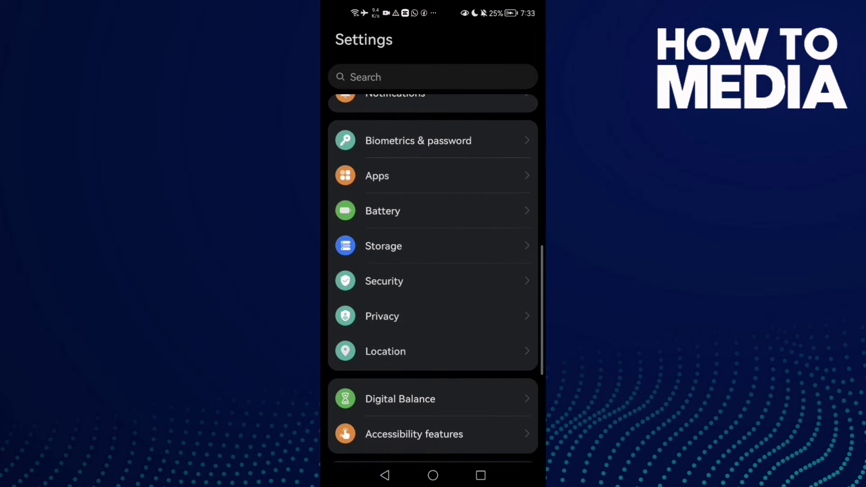
{"action": "left_click", "coordinate": [460, 208]}
{"action": "left_click_drag", "start_coordinate": [454, 217], "coordinate": [444, 259]}
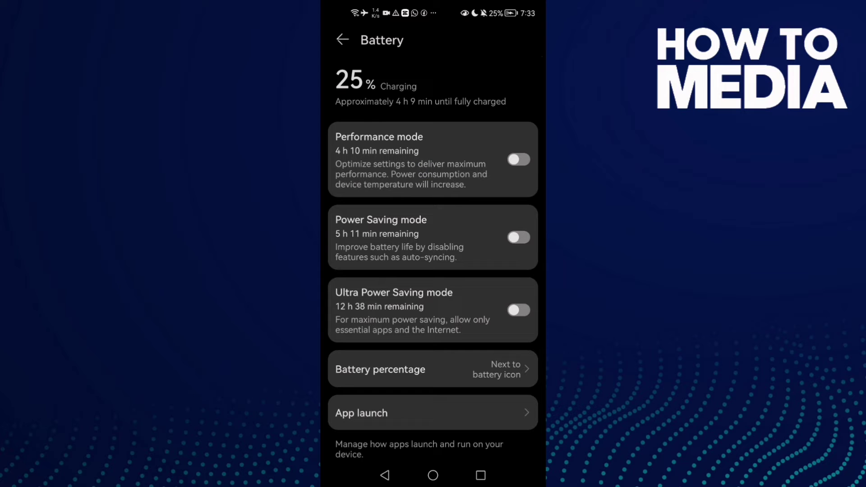
{"action": "left_click_drag", "start_coordinate": [441, 167], "coordinate": [442, 177]}
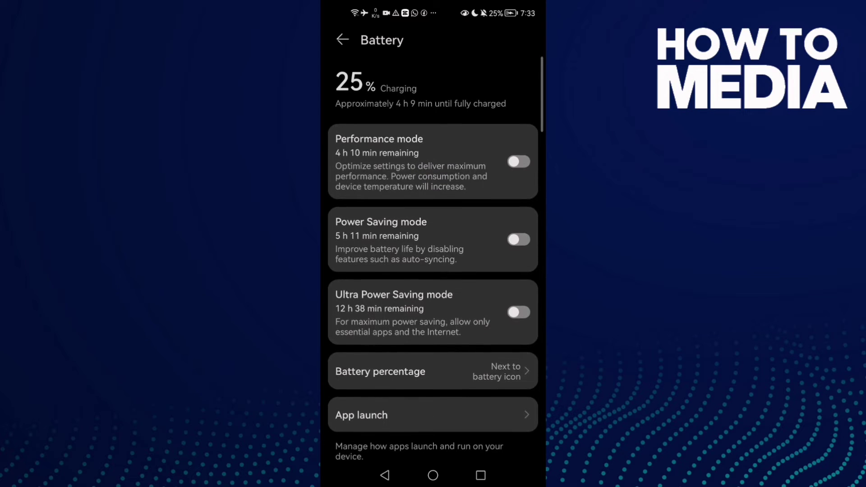
{"action": "left_click", "coordinate": [385, 475]}
{"action": "mouse_move", "coordinate": [389, 349]}
{"action": "left_mouse_down"}
{"action": "mouse_move", "coordinate": [385, 415]}
{"action": "mouse_move", "coordinate": [368, 453]}
{"action": "left_mouse_up"}
{"action": "mouse_move", "coordinate": [368, 386]}
{"action": "left_mouse_down"}
{"action": "mouse_move", "coordinate": [368, 450]}
{"action": "mouse_move", "coordinate": [381, 296]}
{"action": "left_mouse_up"}
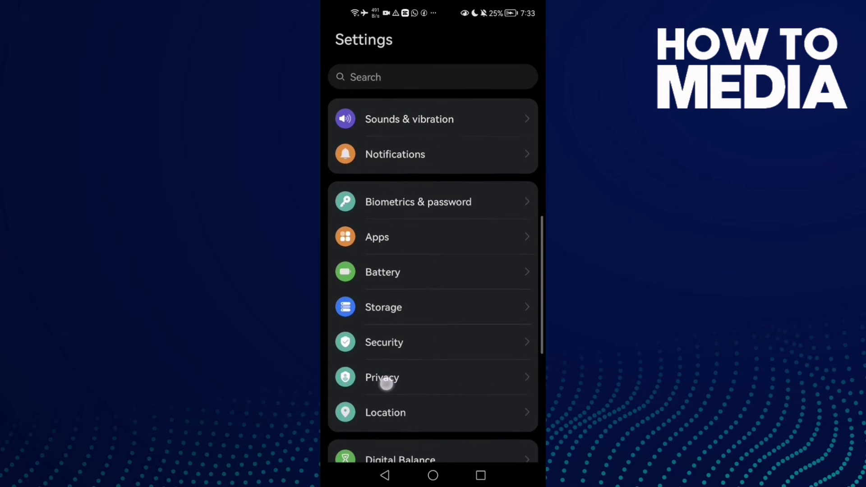
Step: From the Storage page showing 79% used, launch the CLEAN UP scan
{"action": "left_click_drag", "start_coordinate": [385, 335], "coordinate": [385, 394]}
{"action": "left_click", "coordinate": [389, 326]}
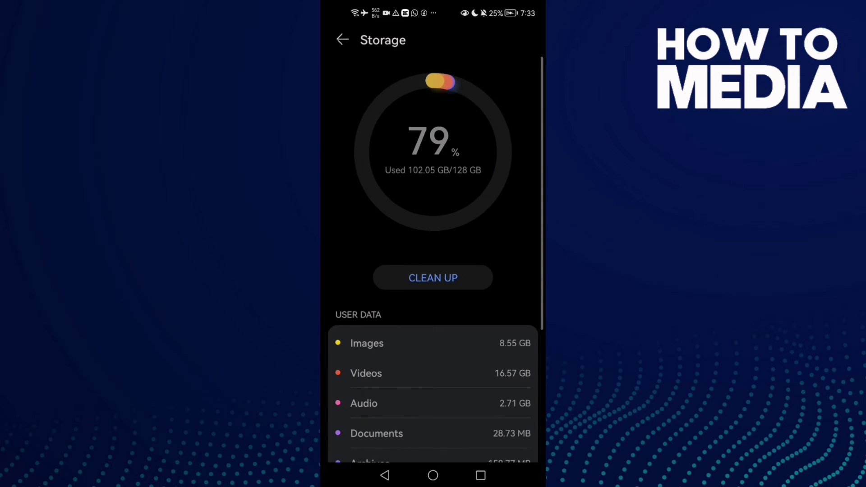
{"action": "mouse_move", "coordinate": [447, 244]}
{"action": "left_mouse_down"}
{"action": "mouse_move", "coordinate": [454, 276]}
{"action": "mouse_move", "coordinate": [466, 242]}
{"action": "left_mouse_up"}
{"action": "left_click", "coordinate": [450, 265]}
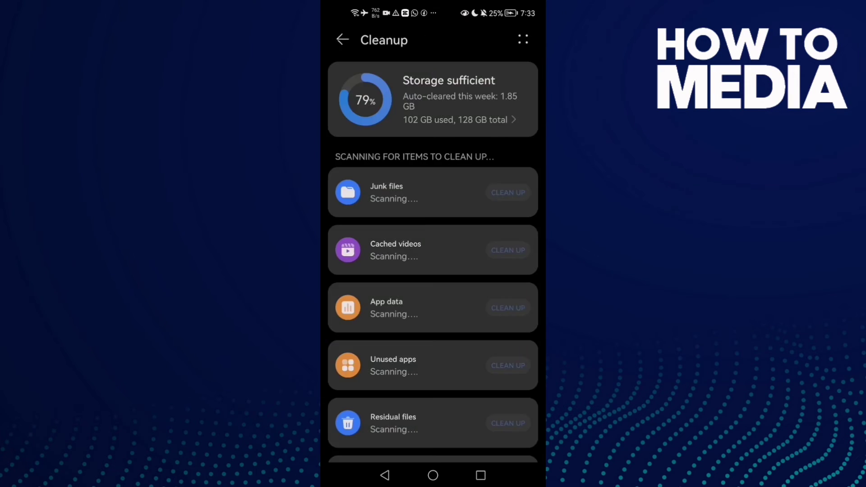